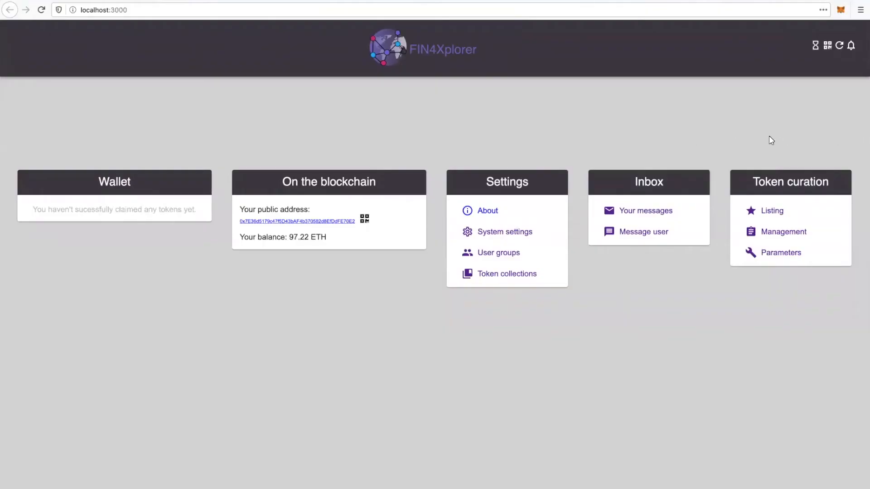
- Switch to Ganache to view the local blockchain accounts and return to FIN4Xplorer in the browser
{"action": "key", "text": "ctrl+Right"}
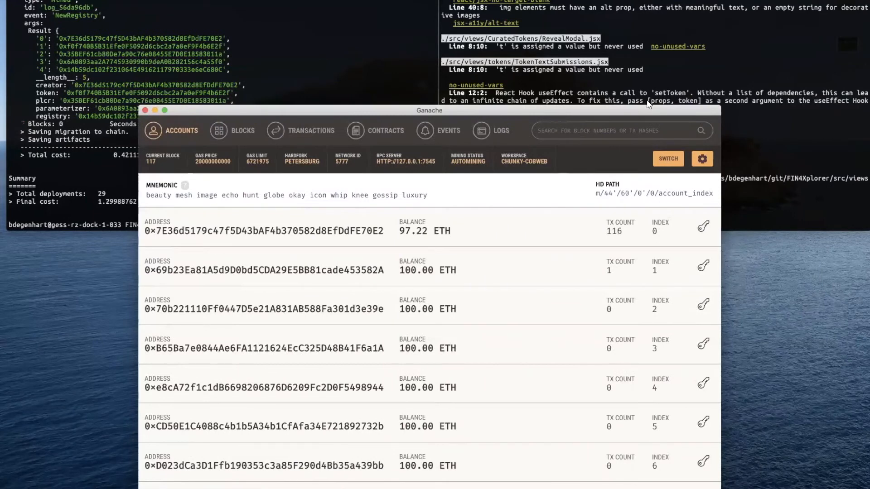
{"action": "key", "text": "ctrl+Left"}
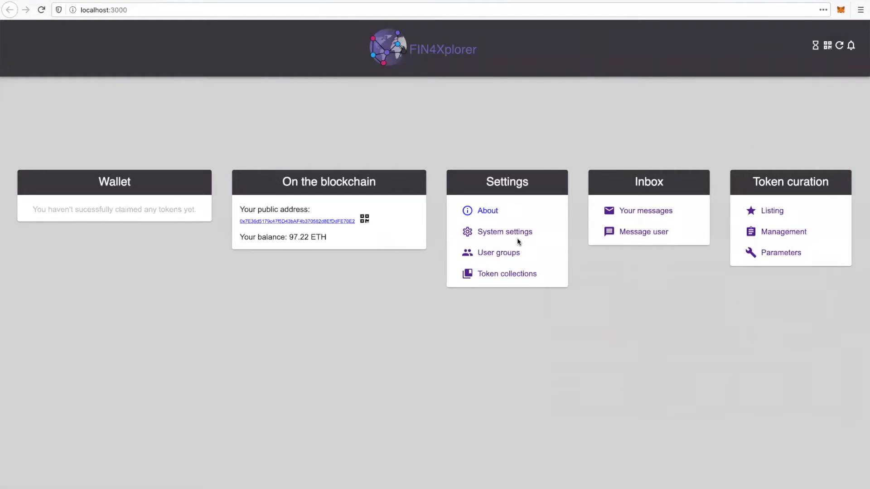
{"action": "left_click_drag", "start_coordinate": [865, 118], "coordinate": [509, 154]}
{"action": "left_click_drag", "start_coordinate": [333, 171], "coordinate": [757, 168]}
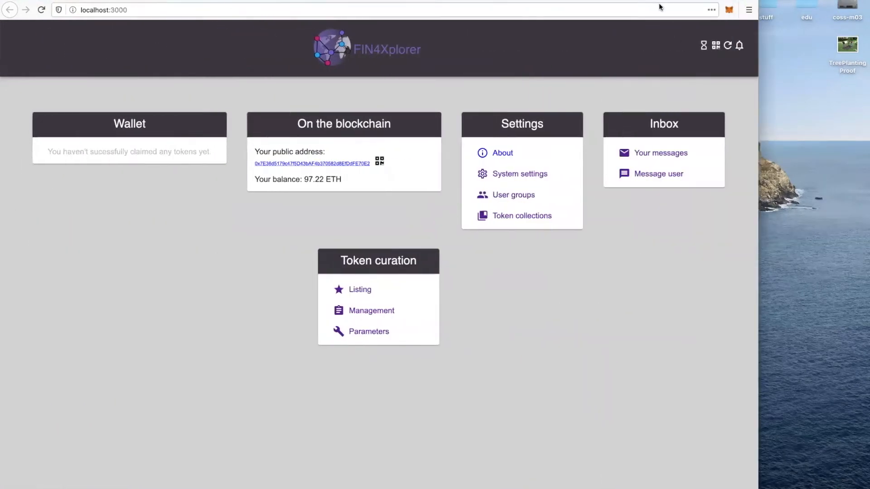
{"action": "double_click", "coordinate": [659, 0]}
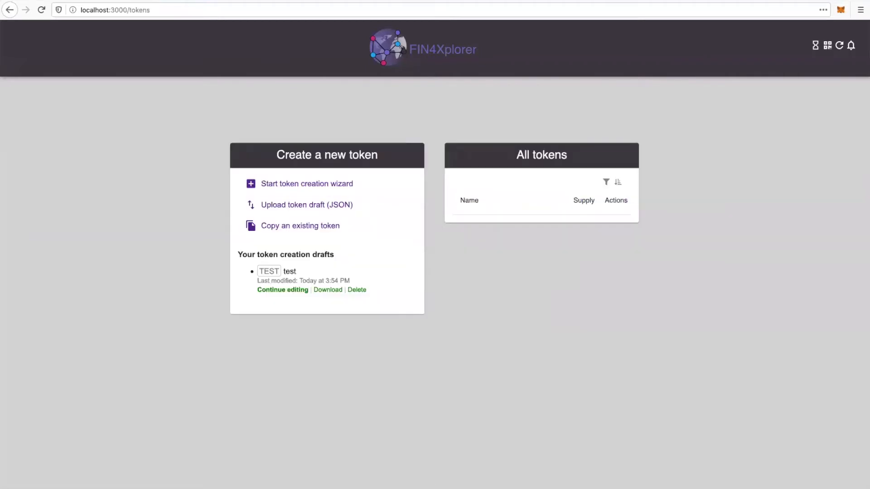
- Delete the existing TEST token draft and start the token creation wizard
{"action": "left_click", "coordinate": [359, 289]}
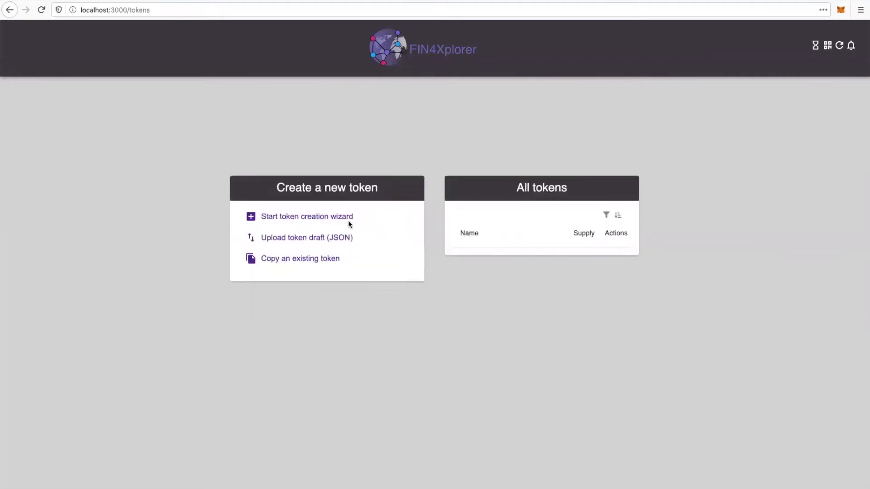
{"action": "left_click", "coordinate": [319, 218]}
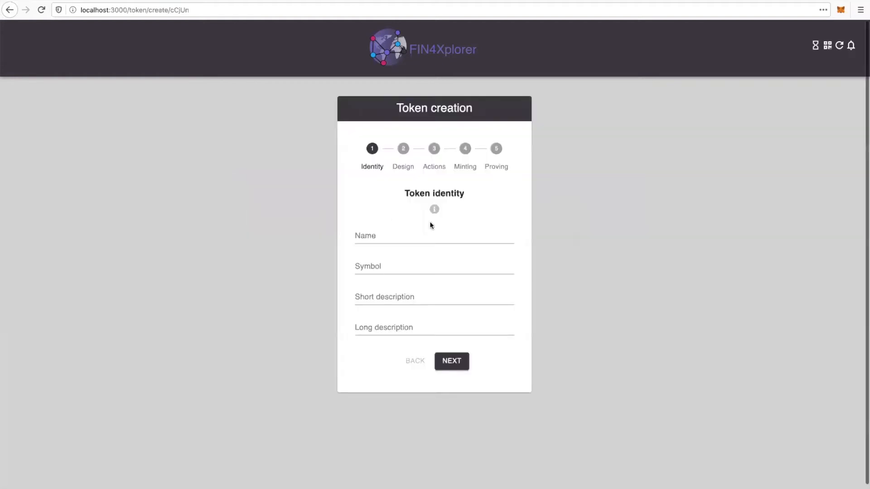
- Name the new token TreeToken Munich with the symbol TTM and proceed to the token design
{"action": "left_click", "coordinate": [420, 239]}
{"action": "type", "text": "TreeToken u"}
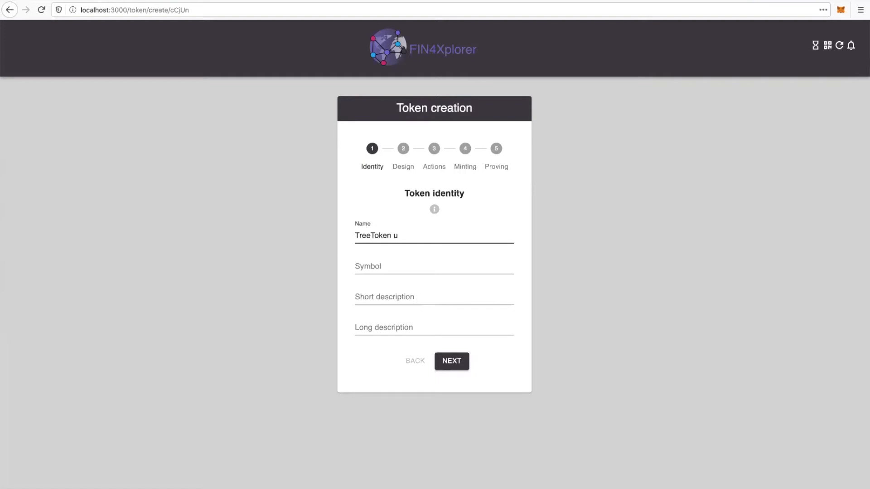
{"action": "key", "text": "BackSpace"}
{"action": "type", "text": "Munich"}
{"action": "key", "text": "Tab"}
{"action": "type", "text": "TTM"}
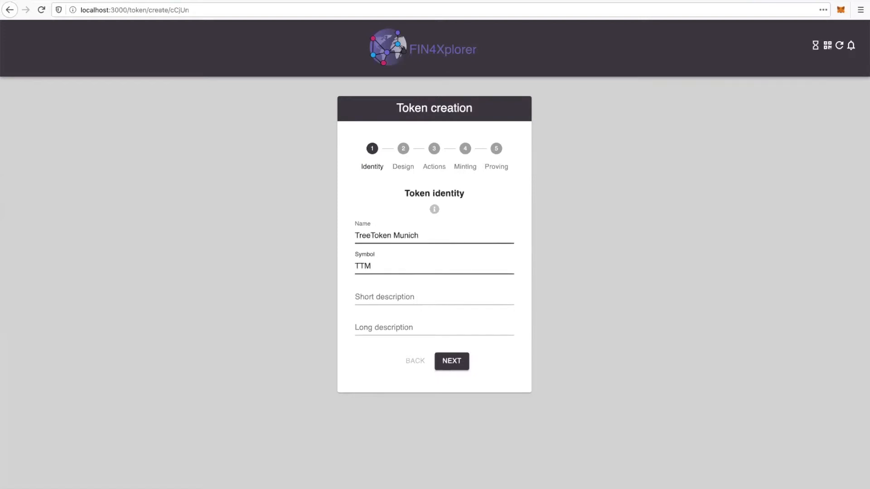
{"action": "left_click", "coordinate": [451, 361]}
- Set the initial supply to 0 in the token design and proceed to the action policy
{"action": "scroll", "coordinate": [562, 234], "scroll_direction": "down", "scroll_amount": 2}
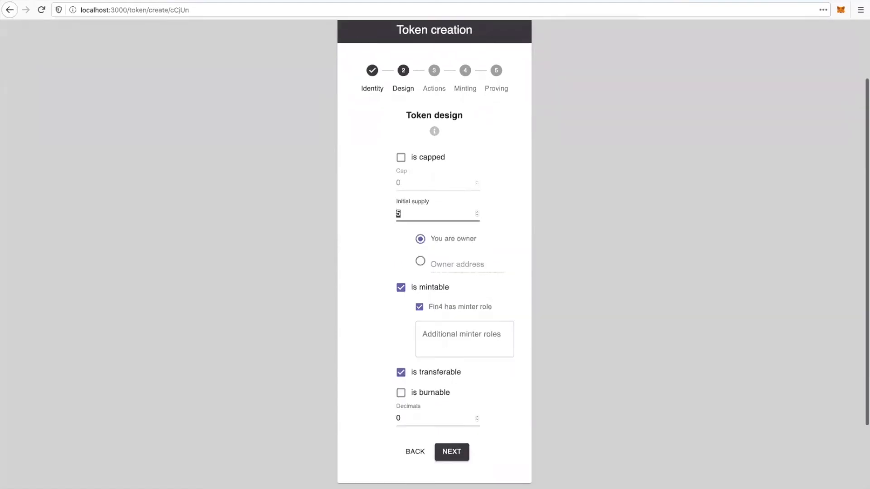
{"action": "type", "text": "0"}
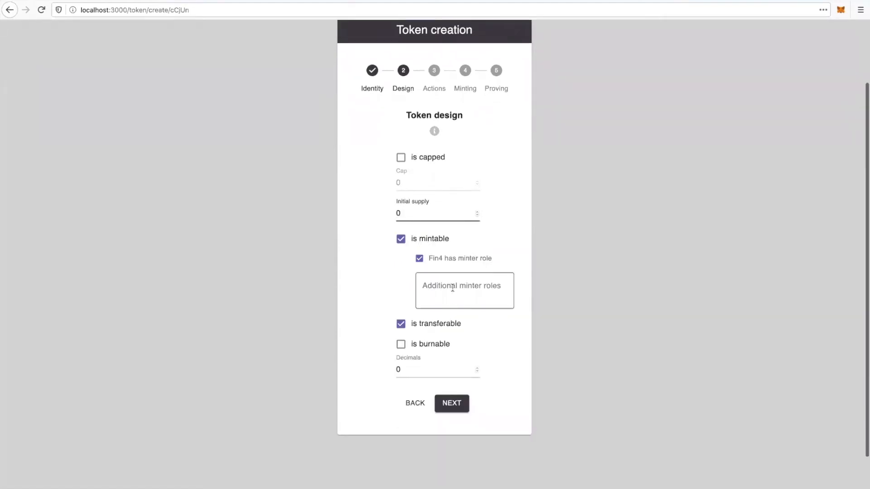
{"action": "left_click", "coordinate": [454, 403]}
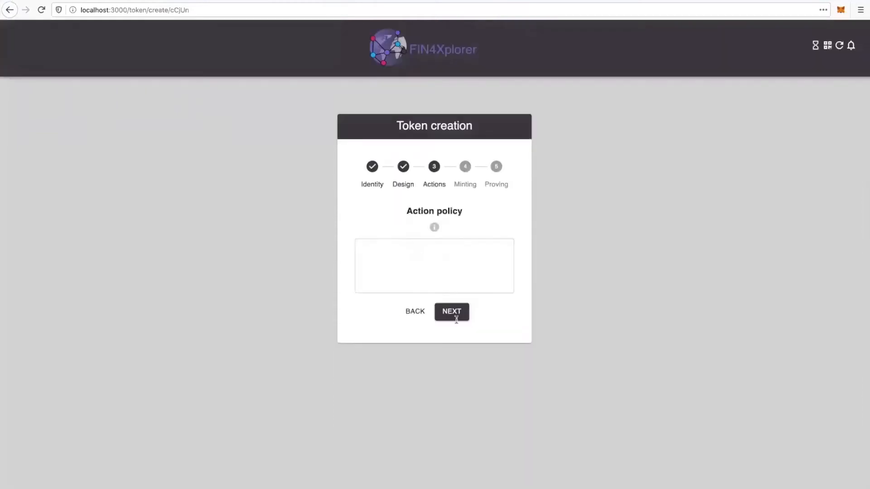
- Enter the action policy "Get one token for planting a tree!" and proceed to the minting policy
{"action": "left_click", "coordinate": [453, 267]}
{"action": "type", "text": "G"}
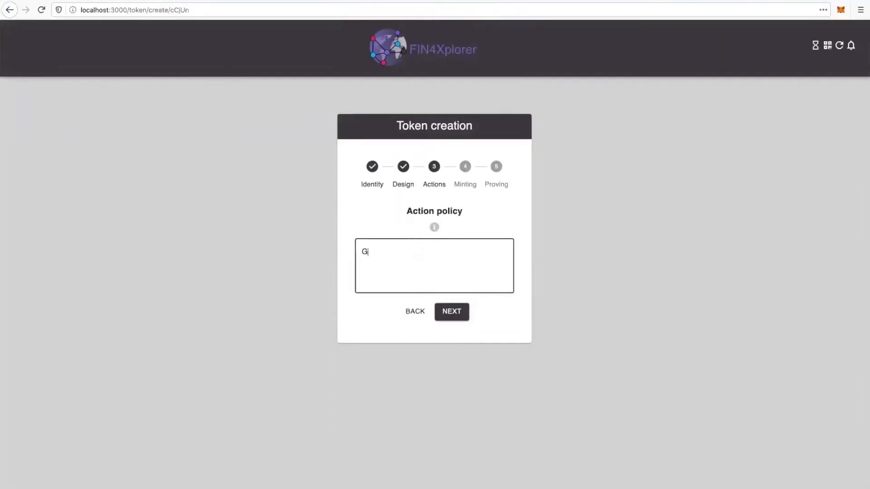
{"action": "type", "text": "et one token for planting a tree!"}
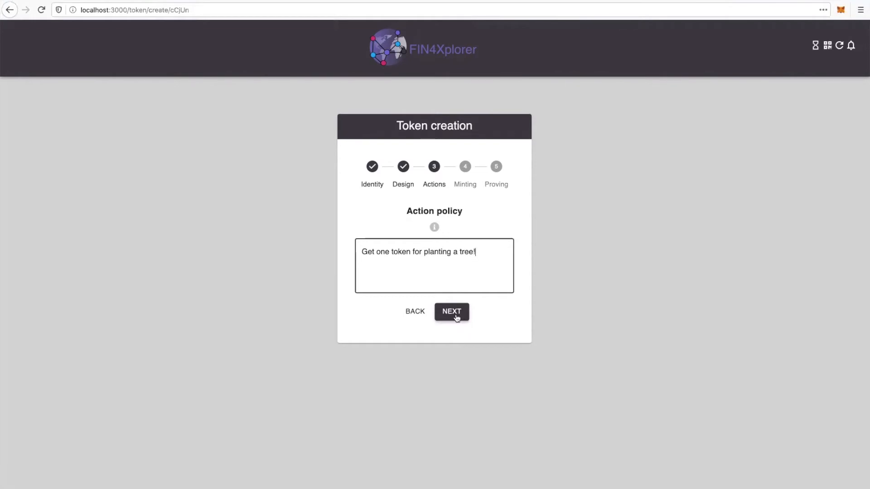
{"action": "left_click", "coordinate": [456, 317]}
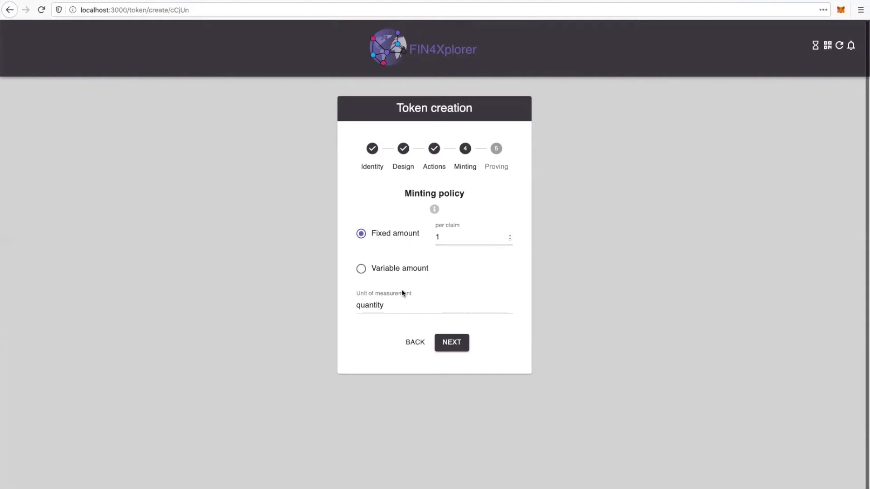
- Set the minting policy's unit of measurement to tree and proceed to the proving policy
{"action": "double_click", "coordinate": [392, 304]}
{"action": "type", "text": "tree"}
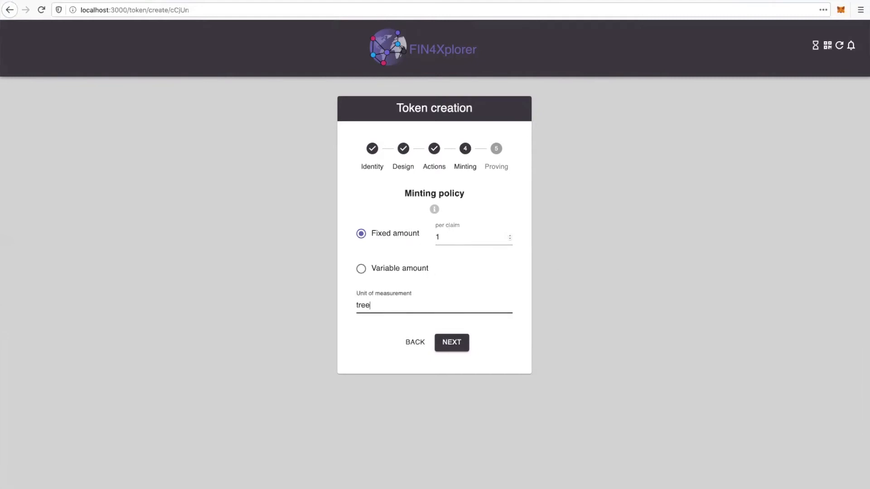
{"action": "left_click", "coordinate": [456, 345]}
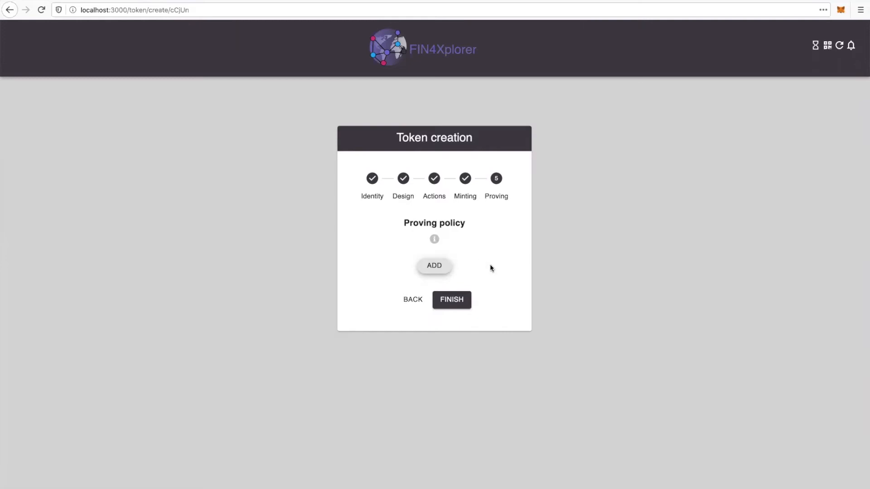
- Add Picture as a proof type in the proving policy
{"action": "left_click", "coordinate": [435, 266]}
{"action": "left_click", "coordinate": [442, 268]}
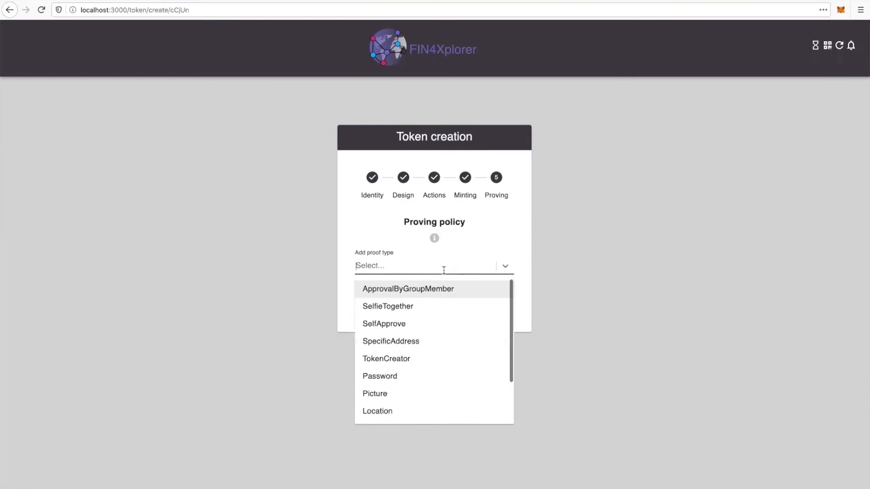
{"action": "scroll", "coordinate": [443, 313], "scroll_direction": "down", "scroll_amount": 2}
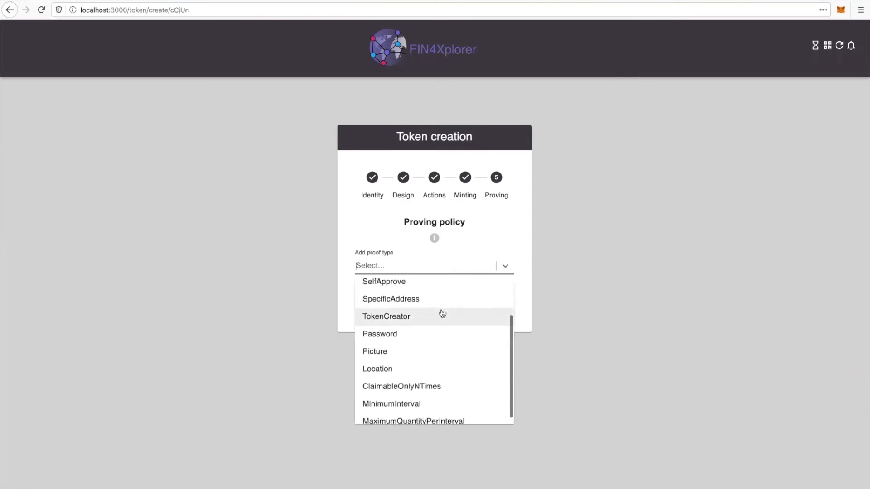
{"action": "left_click", "coordinate": [427, 343]}
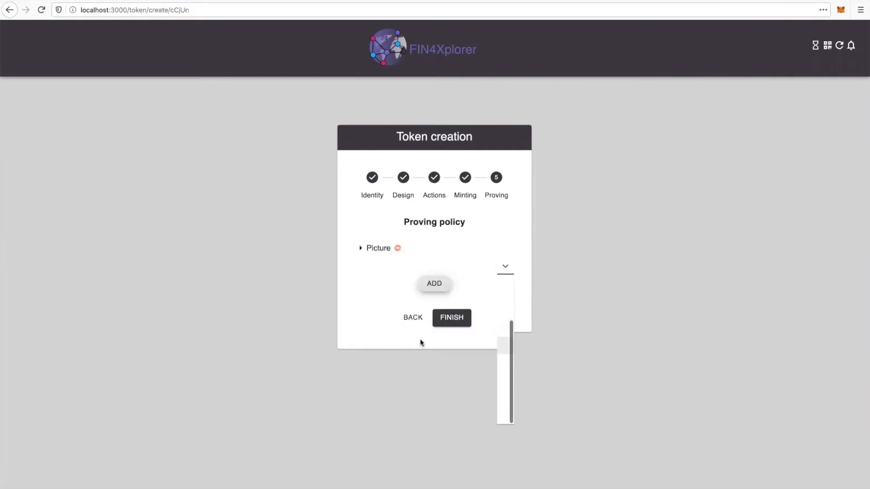
- Add Location as a second proof type in the proving policy
{"action": "left_click", "coordinate": [436, 284]}
{"action": "left_click", "coordinate": [435, 284]}
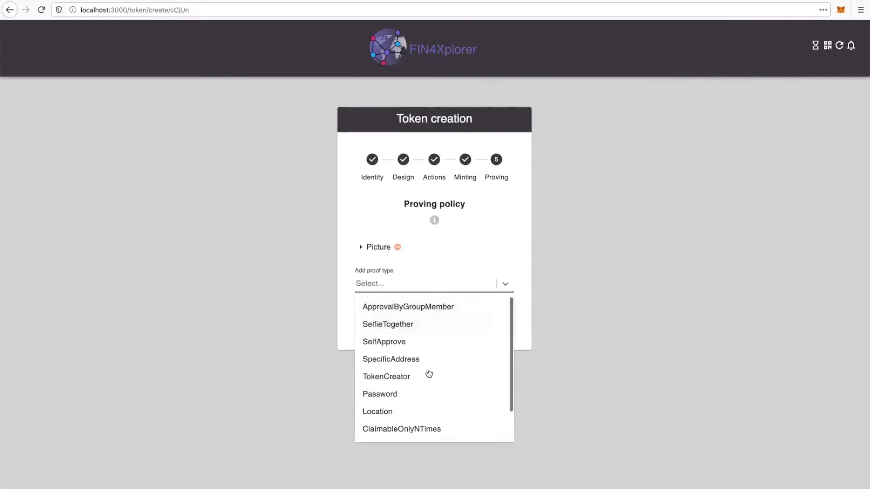
{"action": "scroll", "coordinate": [428, 374], "scroll_direction": "down", "scroll_amount": 2}
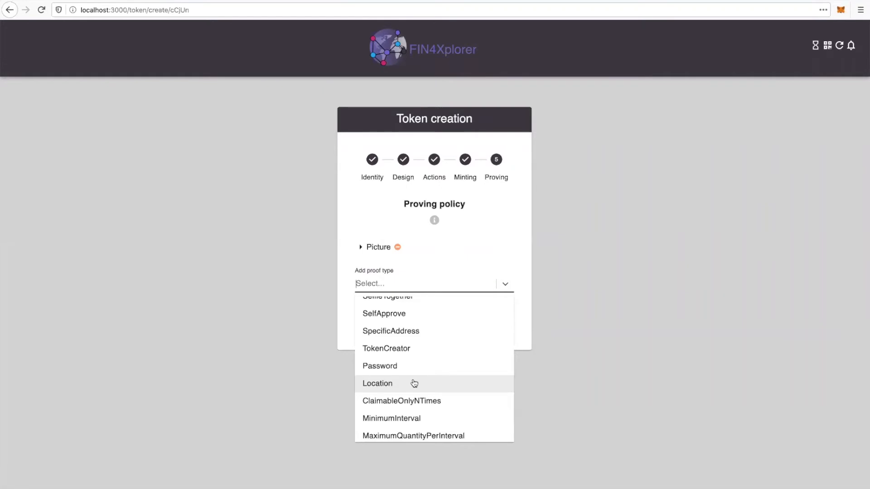
{"action": "left_click", "coordinate": [414, 383]}
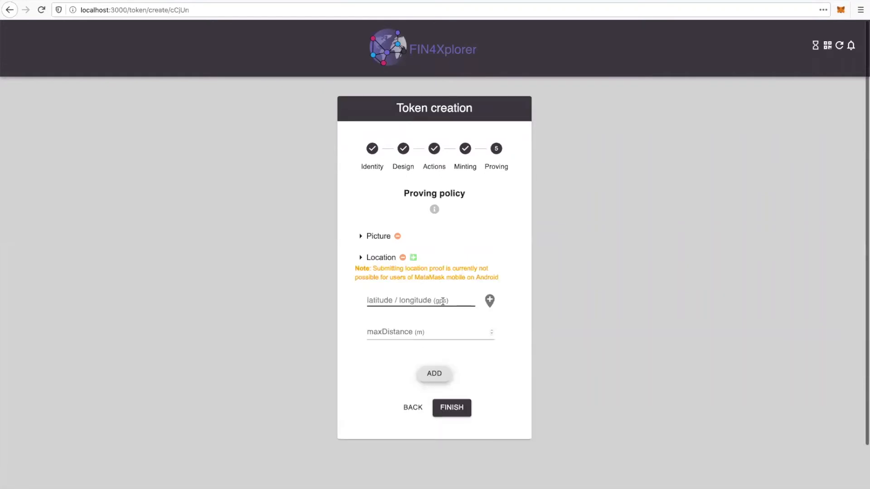
- Fill the Location proof with the device's current position, set maxDistance to 500 m, and finish the wizard steps
{"action": "scroll", "coordinate": [434, 290], "scroll_direction": "down", "scroll_amount": 1}
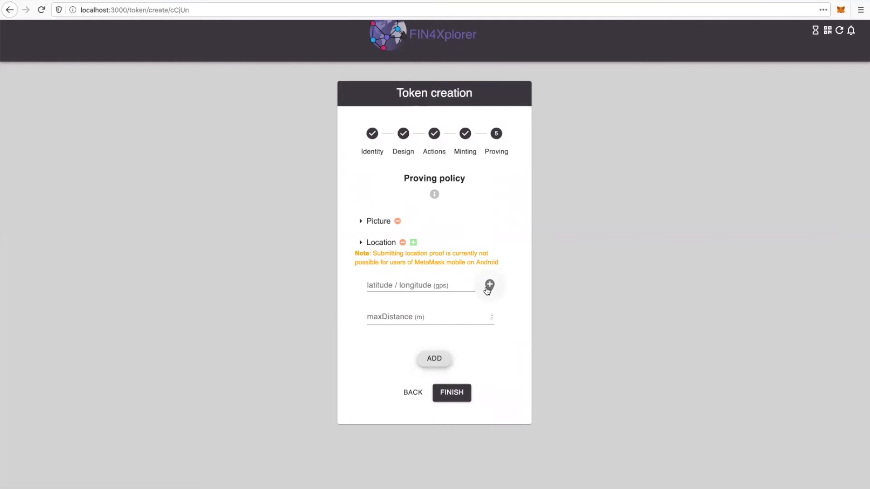
{"action": "left_click", "coordinate": [488, 286]}
{"action": "left_click", "coordinate": [200, 82]}
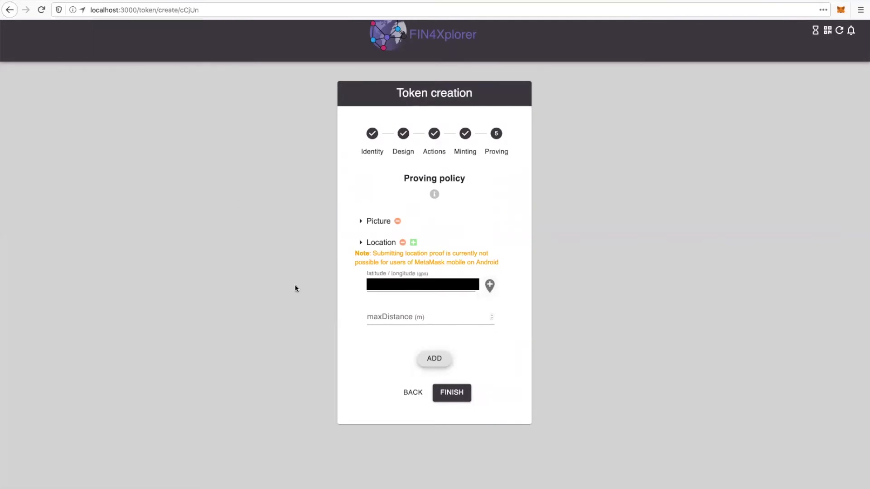
{"action": "left_click", "coordinate": [388, 314]}
{"action": "type", "text": "500"}
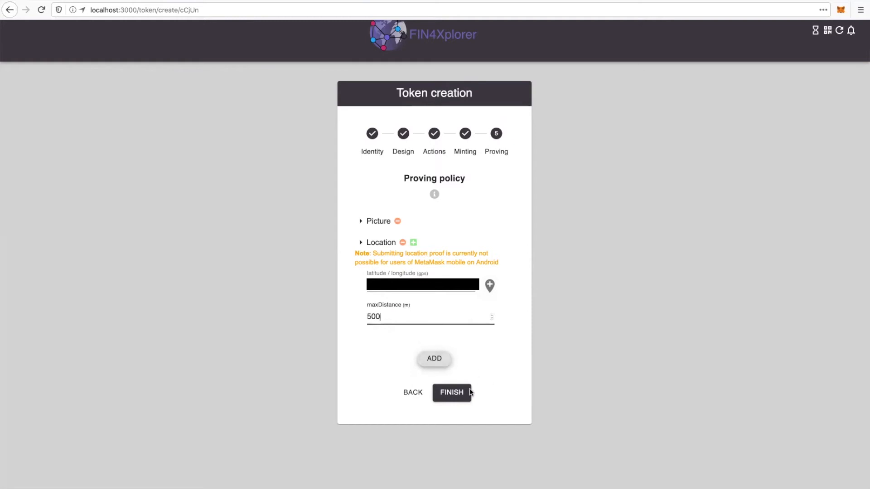
{"action": "left_click", "coordinate": [457, 394]}
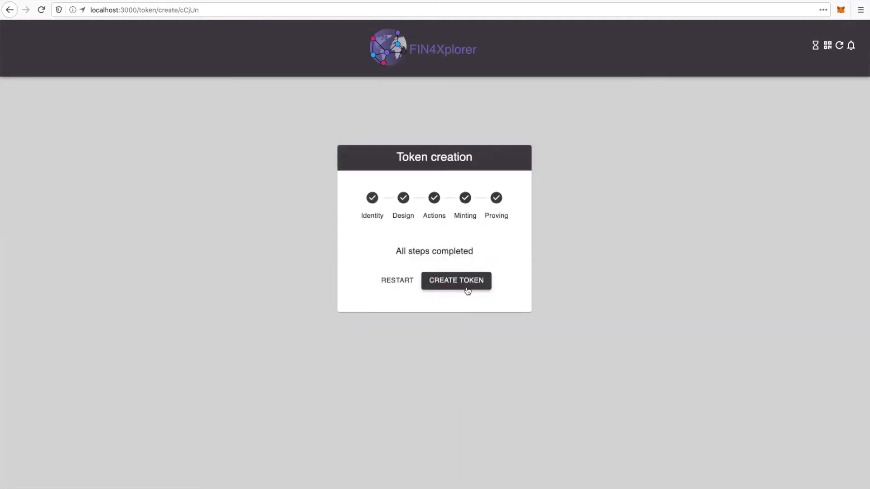
- Create the TreeToken Munich token and confirm its contract transactions in MetaMask
{"action": "left_click", "coordinate": [450, 281]}
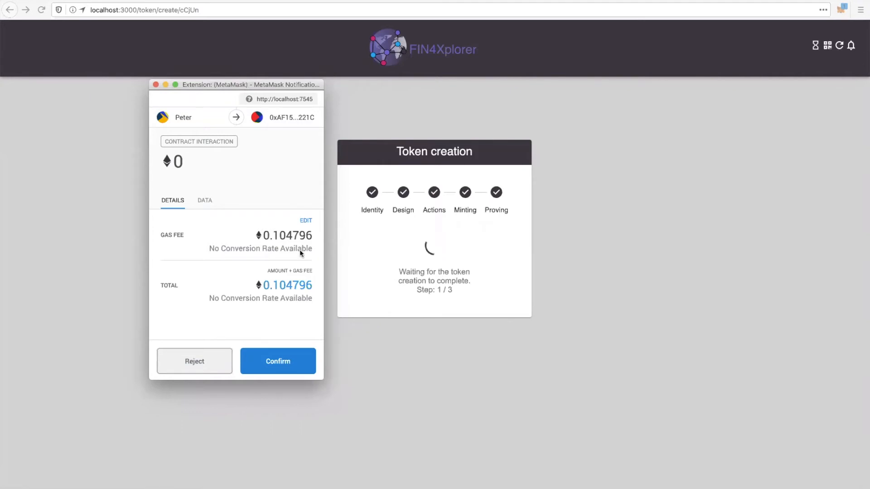
{"action": "left_click", "coordinate": [277, 362]}
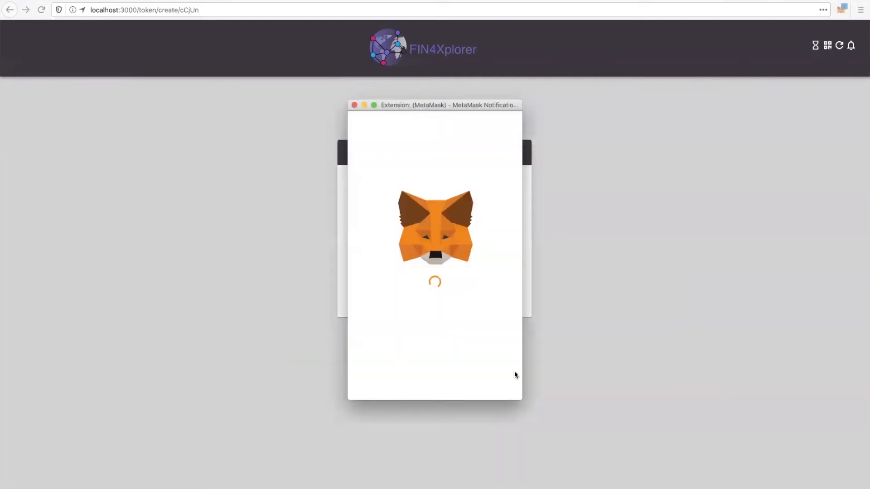
{"action": "left_click", "coordinate": [481, 383]}
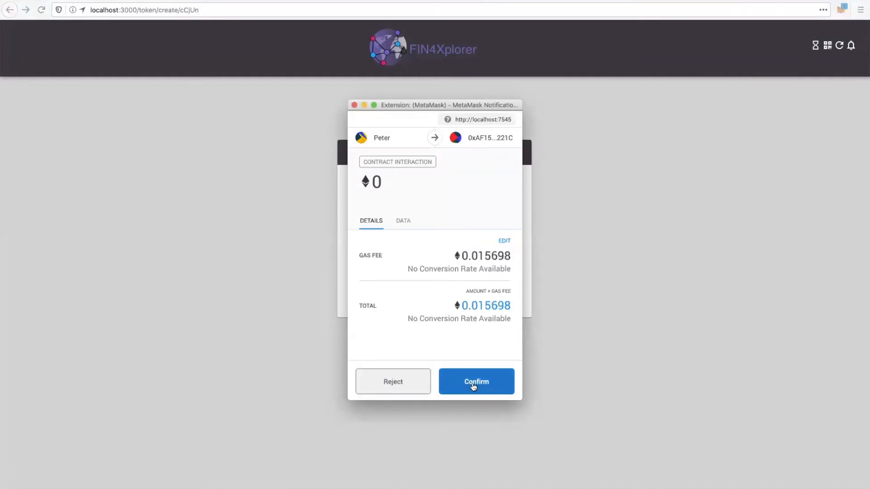
{"action": "left_click", "coordinate": [473, 384]}
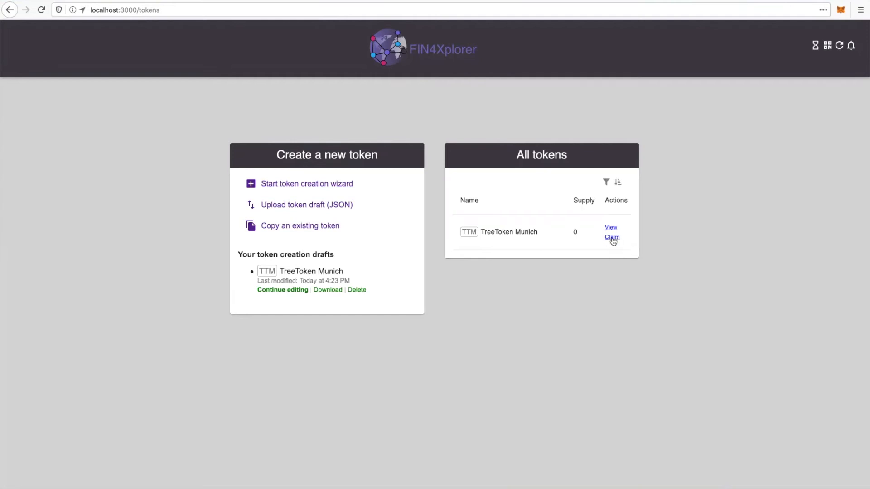
- Submit a claim for TreeToken Munich with the comment "this was a lot of fun!" and confirm its transaction in MetaMask
{"action": "left_click", "coordinate": [612, 237]}
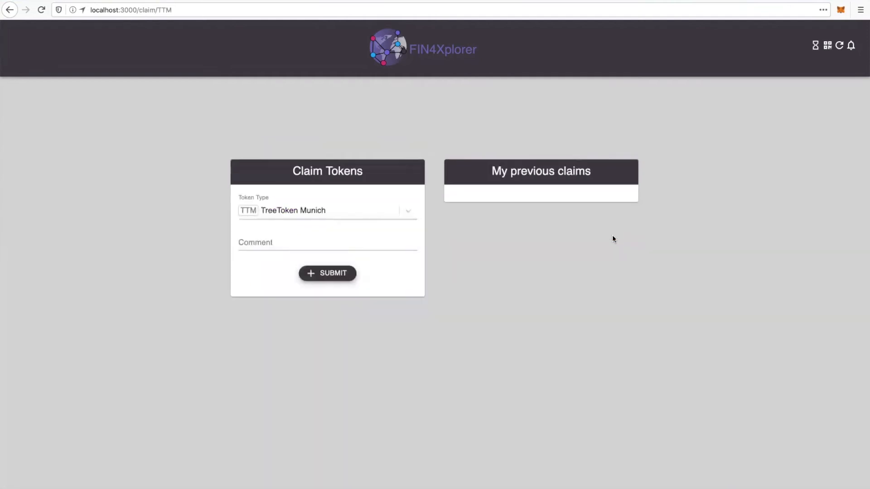
{"action": "left_click", "coordinate": [322, 241]}
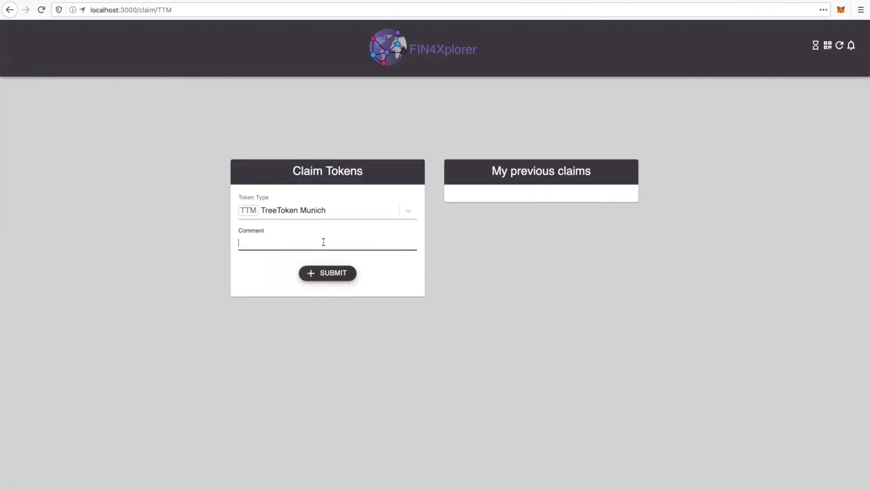
{"action": "type", "text": "this was a lot of fun!"}
{"action": "left_click", "coordinate": [322, 273]}
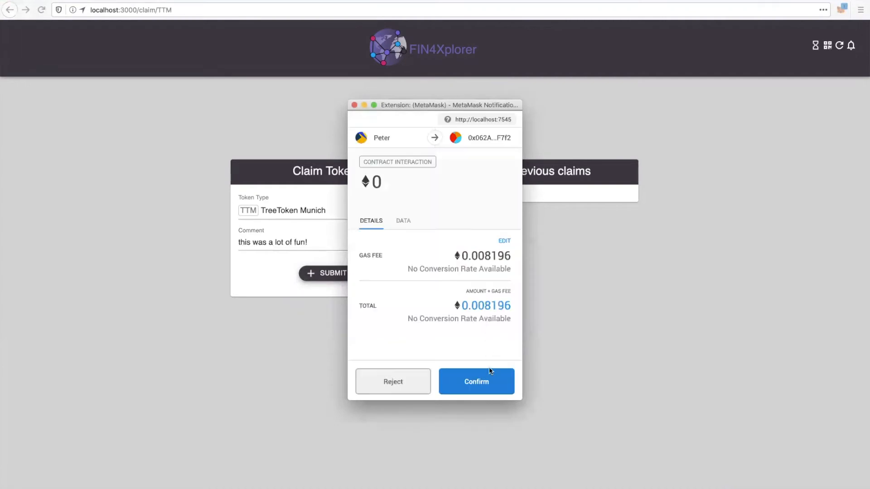
{"action": "left_click", "coordinate": [484, 383]}
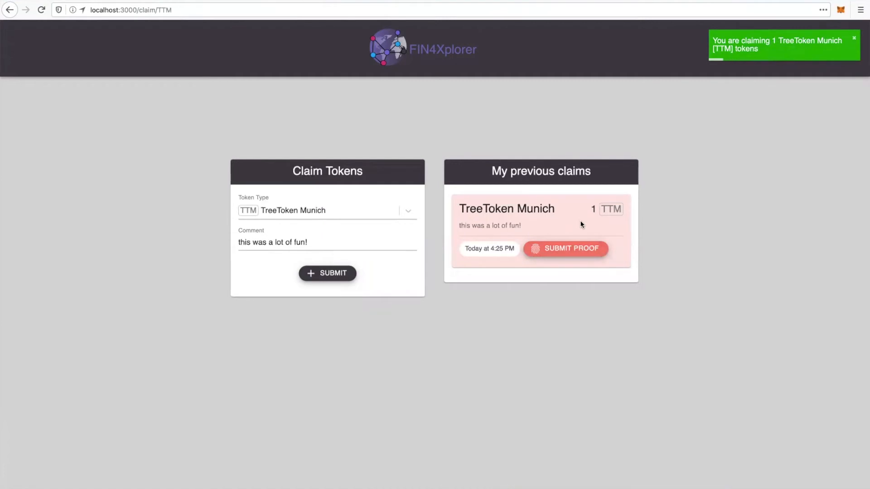
- Open the proof submission page of the TreeToken Munich claim and review the required proofs
{"action": "left_click", "coordinate": [564, 252]}
{"action": "scroll", "coordinate": [597, 254], "scroll_direction": "down", "scroll_amount": 1}
{"action": "scroll", "coordinate": [597, 252], "scroll_direction": "up", "scroll_amount": 1}
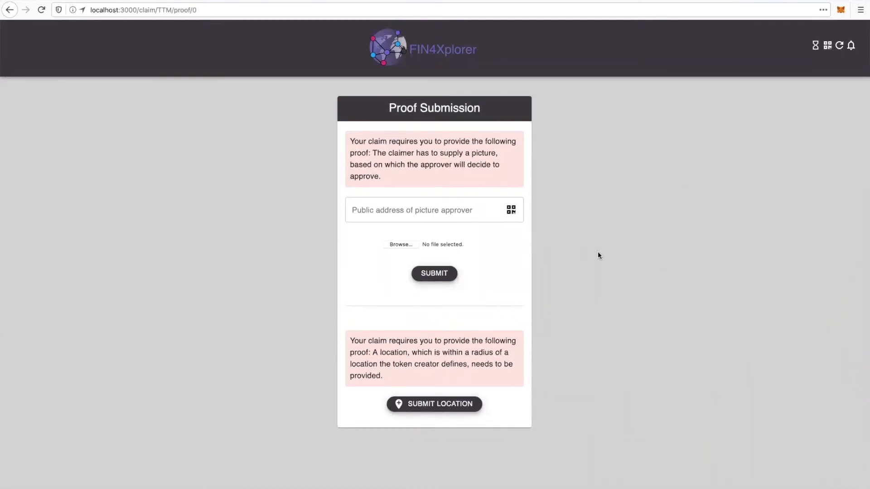
- Submit the device's location as the Location proof, allowing location access and confirming the transaction in MetaMask
{"action": "left_click", "coordinate": [433, 402]}
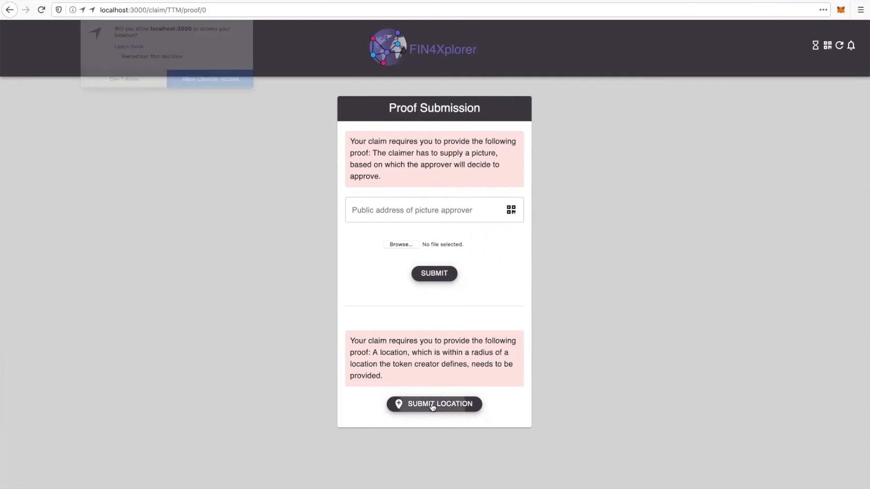
{"action": "left_click", "coordinate": [208, 80]}
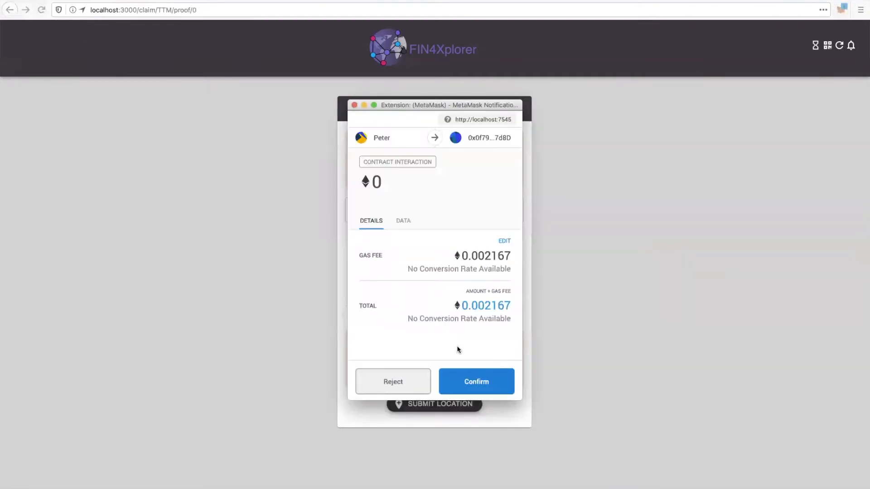
{"action": "left_click", "coordinate": [488, 383]}
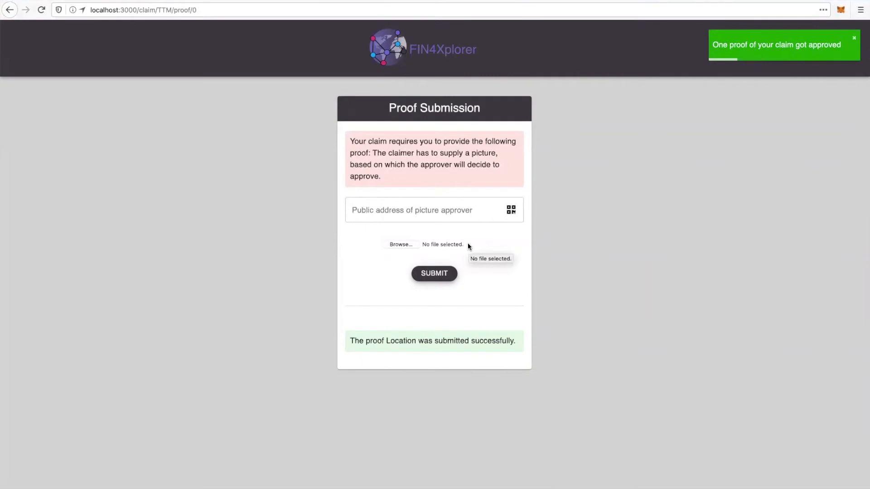
- Preview the TreePlantingProof image on the Desktop and upload it as the picture proof
{"action": "left_click", "coordinate": [400, 244]}
{"action": "left_click", "coordinate": [352, 113]}
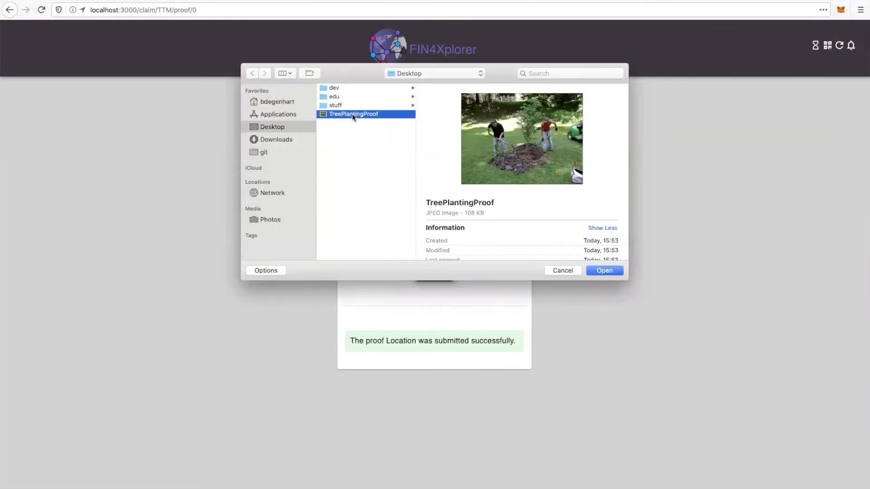
{"action": "key", "text": "space"}
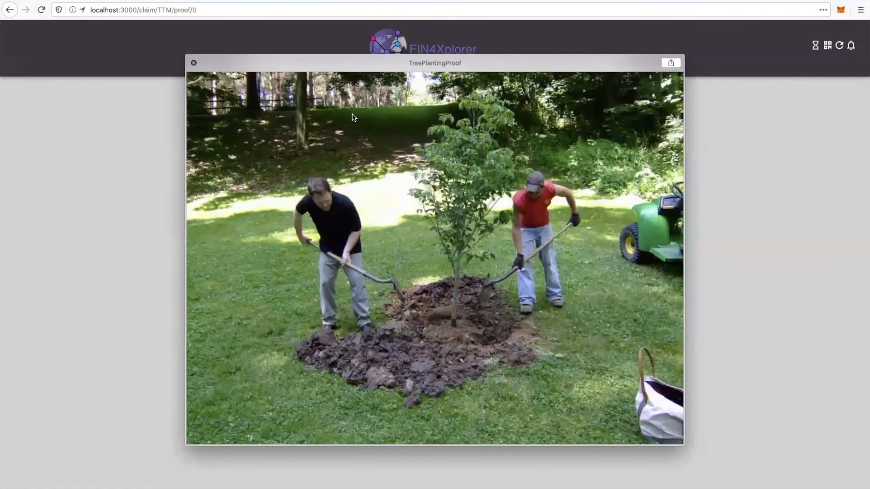
{"action": "key", "text": "space"}
{"action": "key", "text": "Return"}
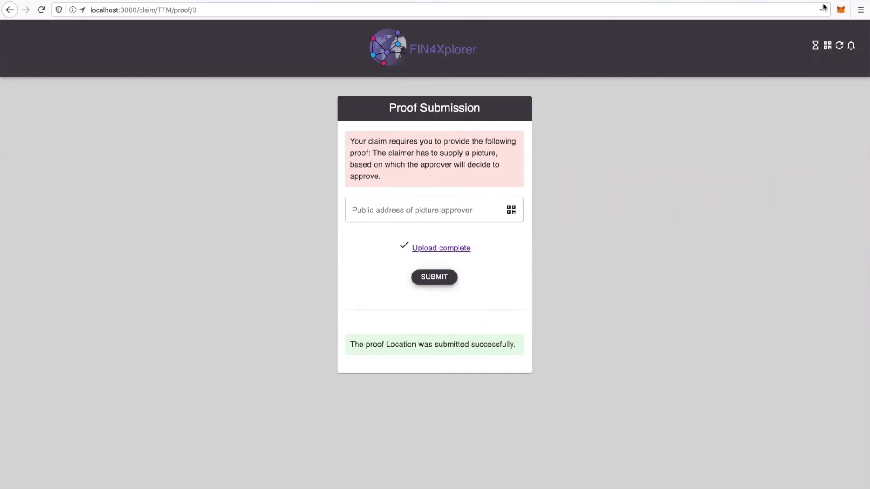
- Copy the picture approver's public address from their MetaMask account and switch back to the claimer's account
{"action": "left_click", "coordinate": [841, 10]}
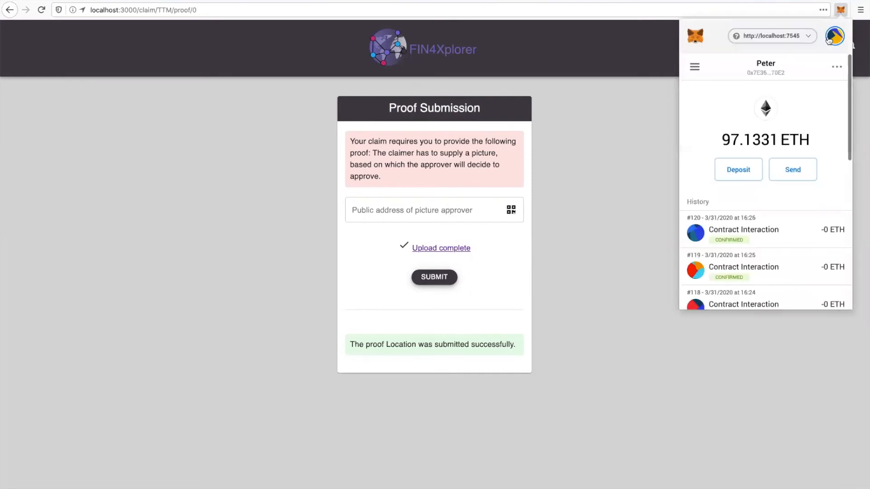
{"action": "left_click", "coordinate": [832, 38]}
{"action": "left_click", "coordinate": [770, 113]}
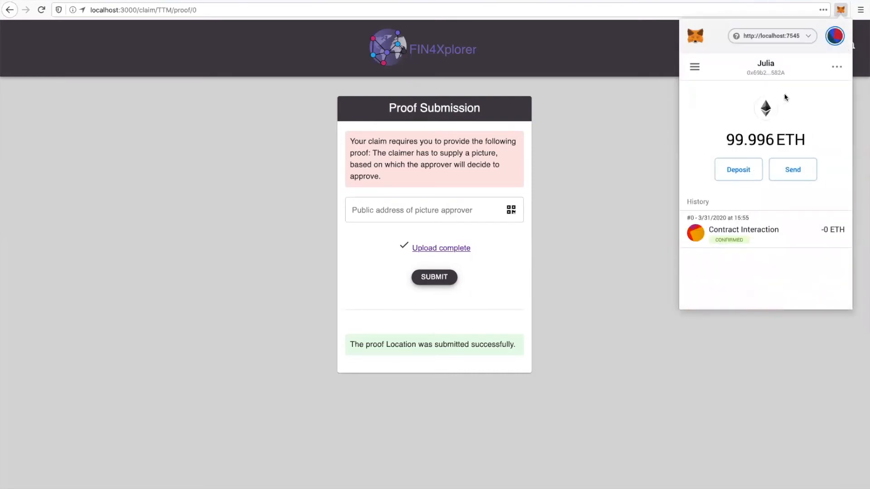
{"action": "left_click", "coordinate": [776, 69]}
{"action": "left_click", "coordinate": [834, 36]}
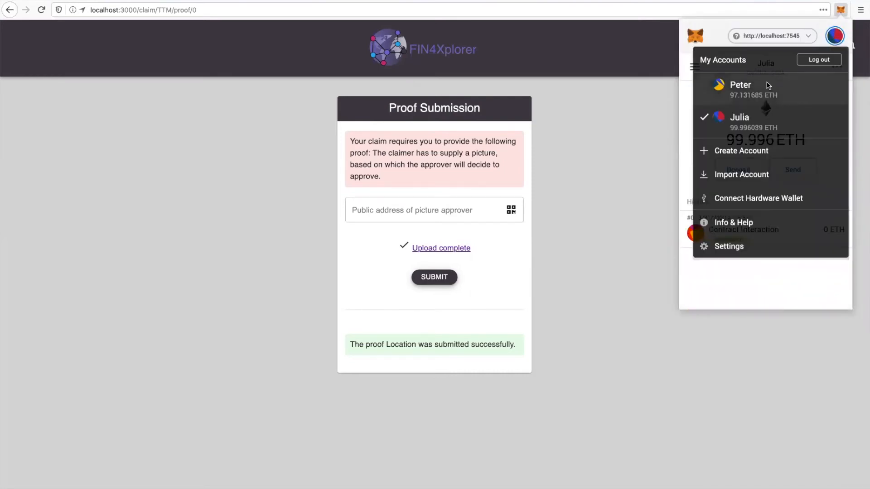
{"action": "left_click", "coordinate": [769, 86]}
- Paste the copied address as the picture approver's public address, submit the picture proof, and confirm its transaction in MetaMask
{"action": "left_click", "coordinate": [395, 212]}
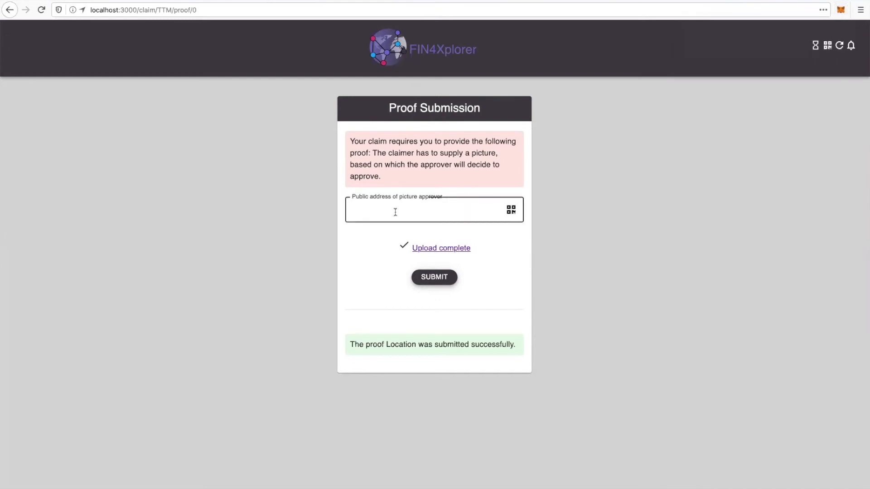
{"action": "type", "text": "0x69b23Ea81A5d9D0bd5CDA29E5BB81cade453582A"}
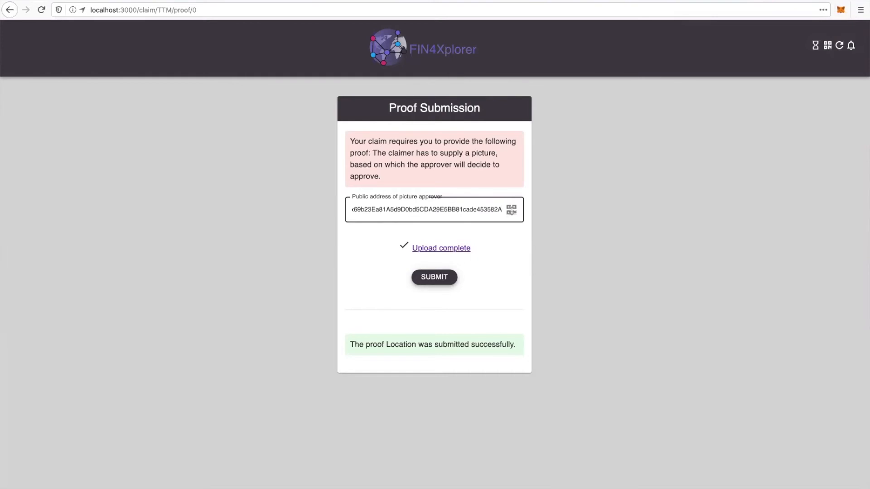
{"action": "left_click", "coordinate": [446, 280]}
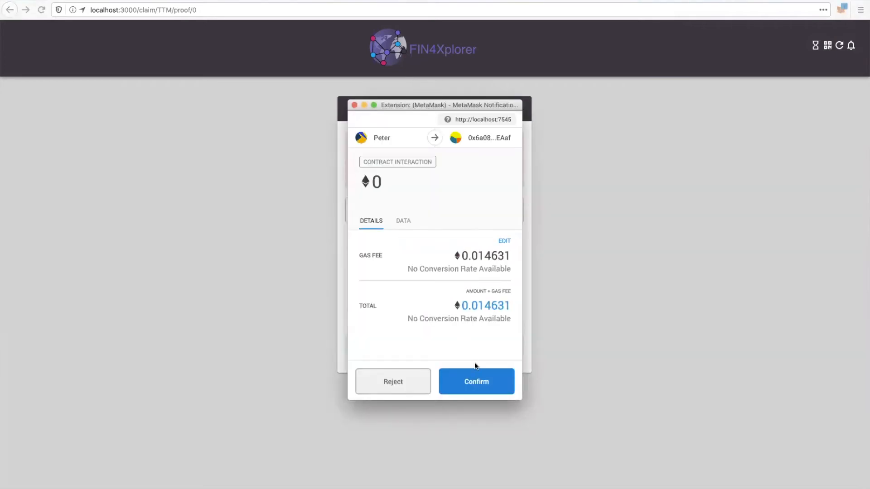
{"action": "left_click", "coordinate": [473, 385]}
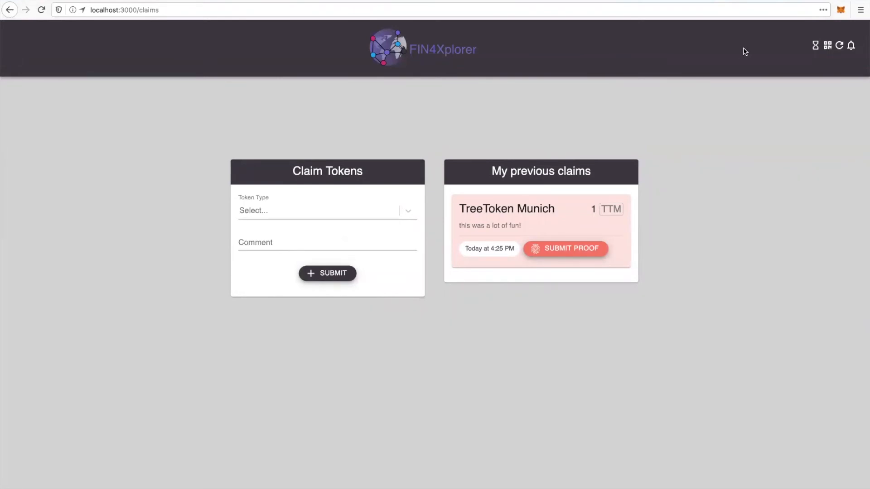
- Switch MetaMask to the picture approver's account
{"action": "left_click", "coordinate": [840, 9]}
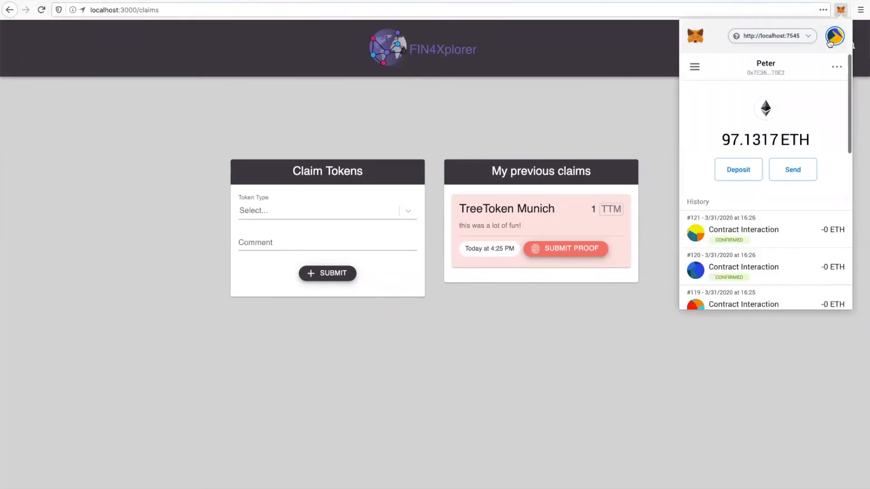
{"action": "left_click", "coordinate": [835, 36]}
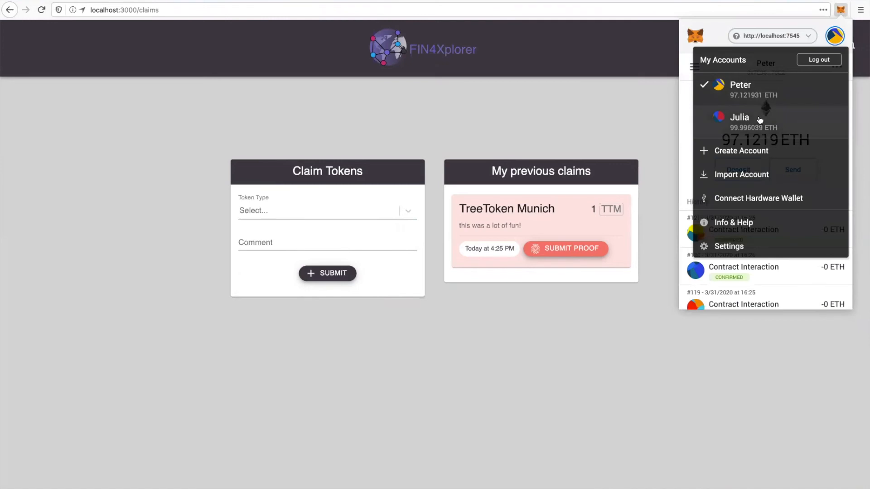
{"action": "left_click", "coordinate": [760, 119]}
{"action": "left_click", "coordinate": [577, 115]}
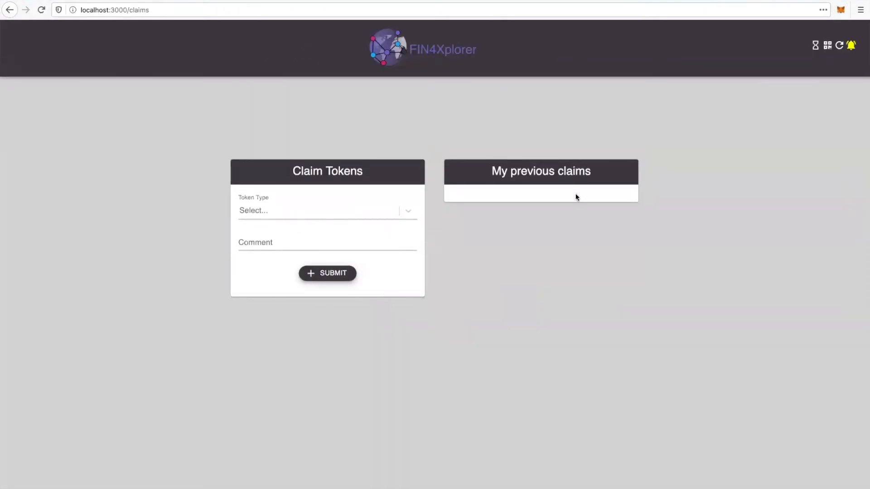
- View the image in the TreeToken Munich approval request message, approve the request, and confirm the transaction in MetaMask
{"action": "left_click", "coordinate": [851, 46]}
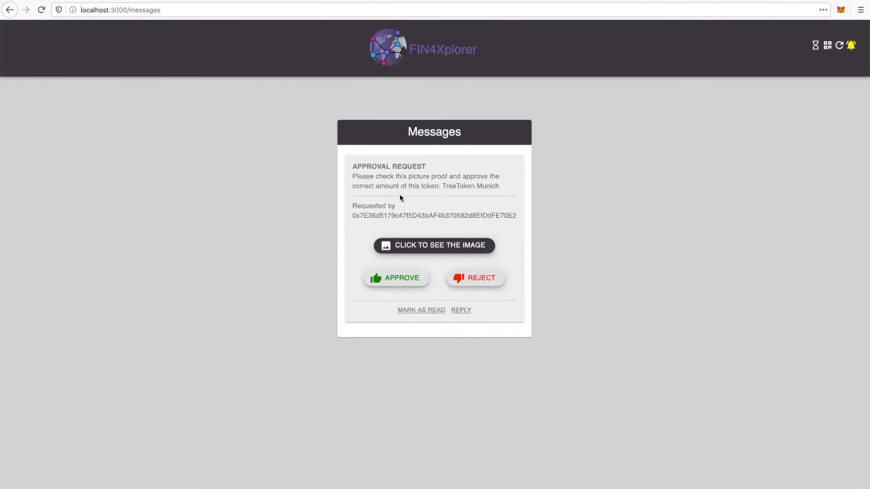
{"action": "left_click", "coordinate": [426, 247]}
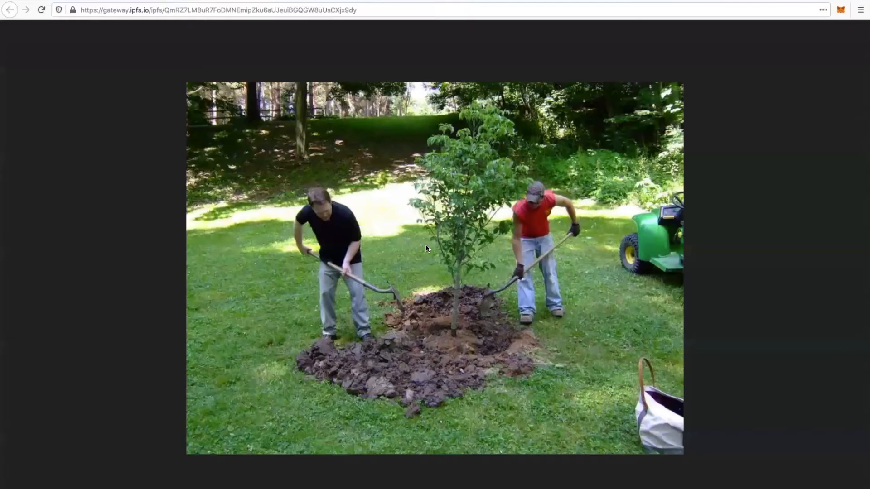
{"action": "key", "text": "super+w"}
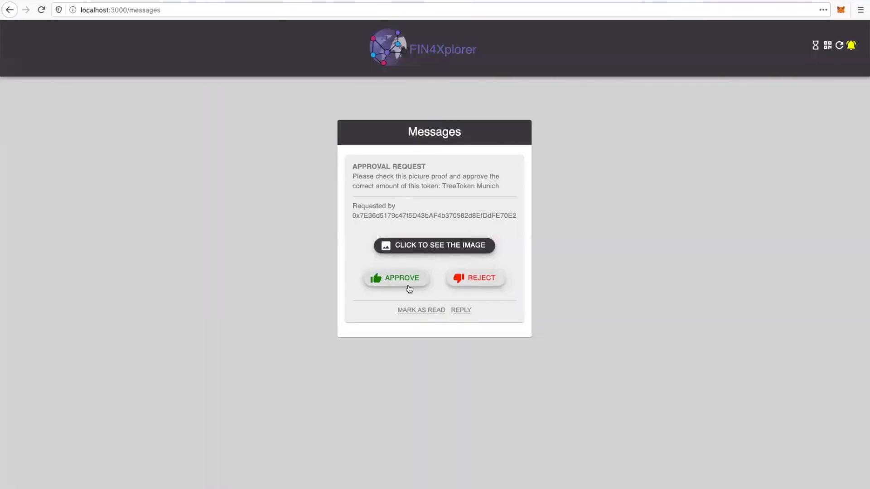
{"action": "left_click", "coordinate": [392, 279]}
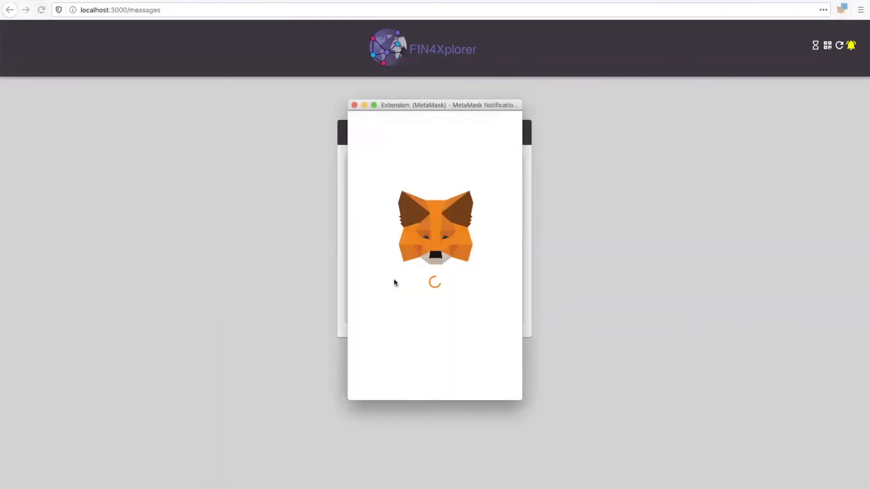
{"action": "left_click", "coordinate": [475, 383]}
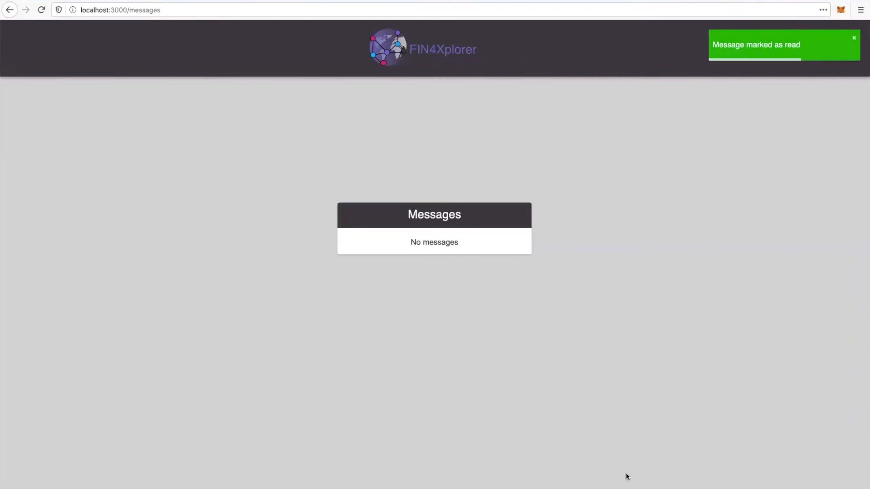
- Switch MetaMask back to the claimer's account and reload FIN4Xplorer
{"action": "left_click", "coordinate": [840, 9]}
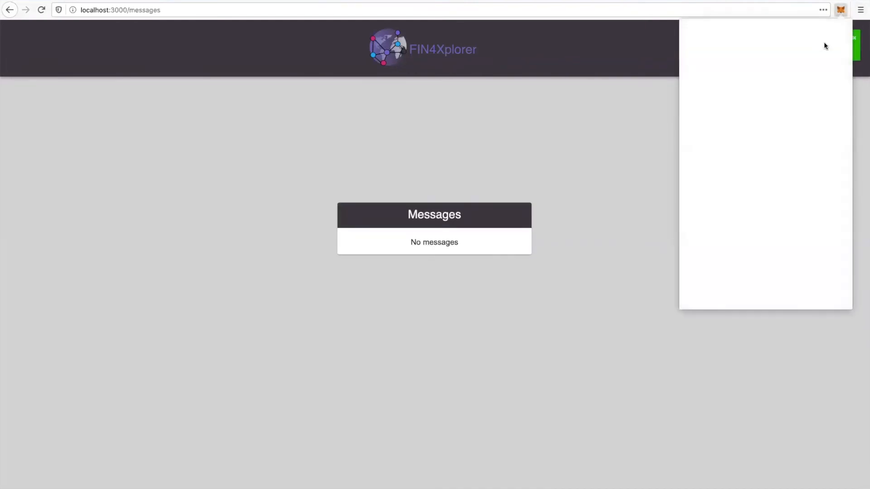
{"action": "left_click", "coordinate": [834, 35]}
{"action": "left_click", "coordinate": [741, 86]}
{"action": "left_click", "coordinate": [451, 136]}
{"action": "key", "text": "super+r"}
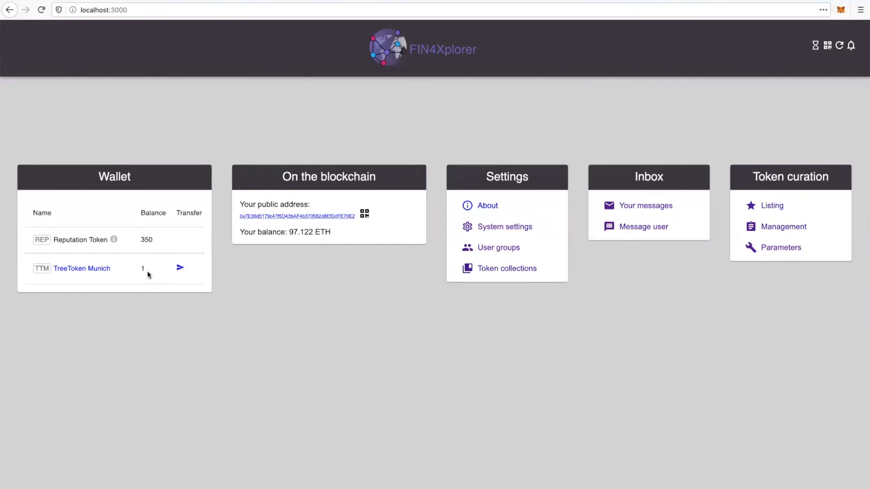
- Check the TreeToken Munich claim's status and wallet balance, and view the token's details page before returning to the wallet
{"action": "left_click", "coordinate": [732, 487]}
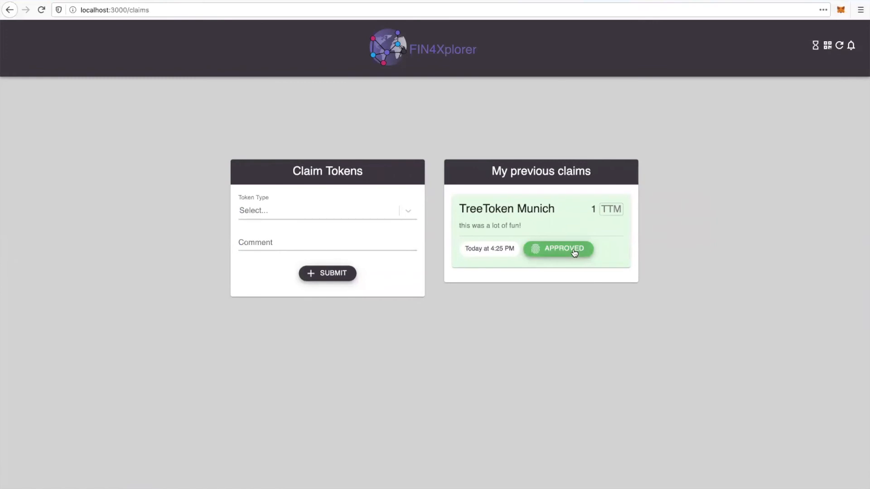
{"action": "left_click", "coordinate": [145, 488]}
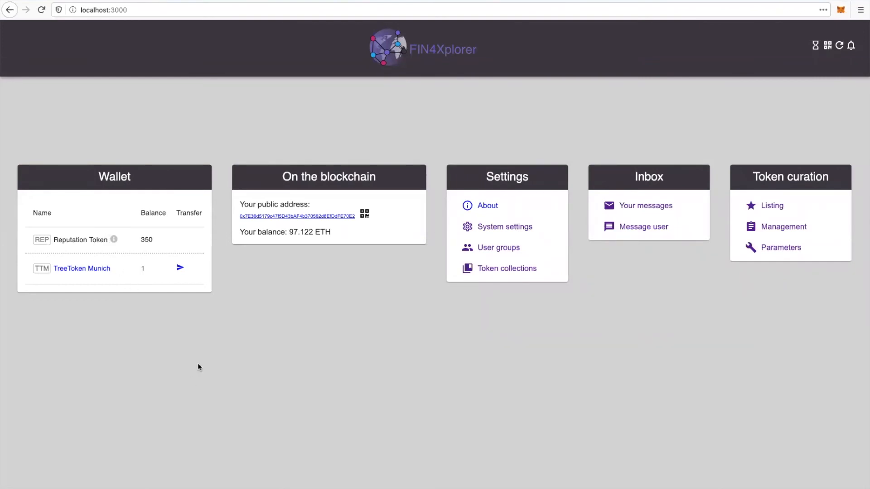
{"action": "left_click", "coordinate": [98, 270]}
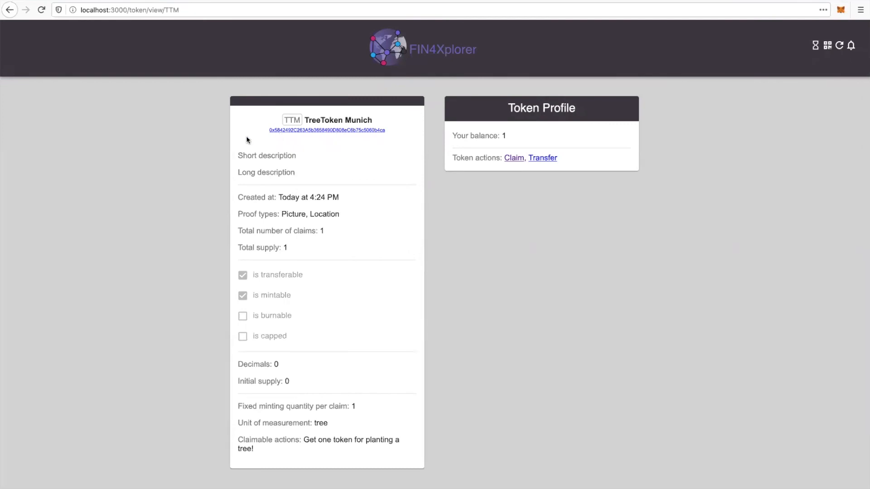
{"action": "left_click", "coordinate": [8, 13]}
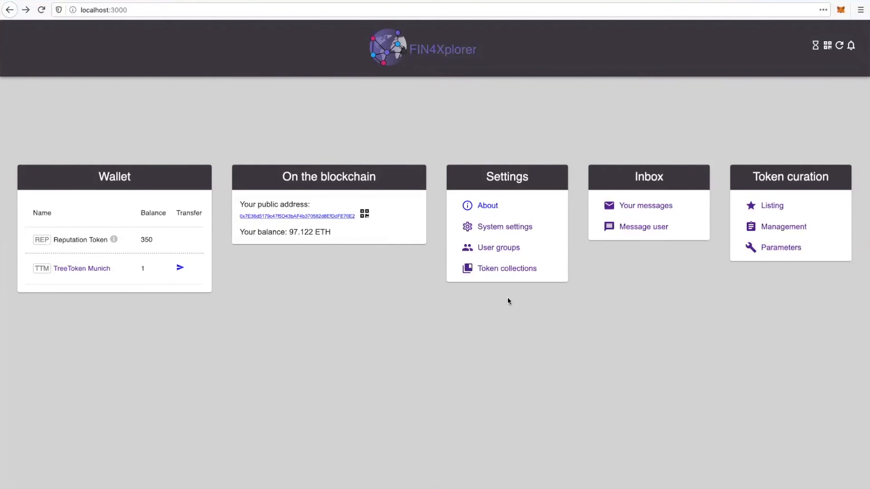
{"action": "left_click", "coordinate": [543, 488]}
{"action": "left_click", "coordinate": [772, 206]}
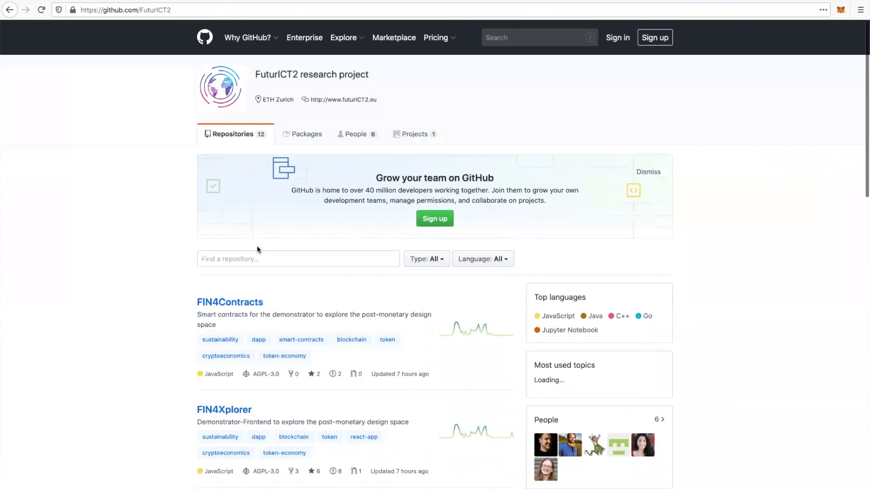
- Look through the repository list of the FuturICT2 research project on GitHub and return to its beginning
{"action": "scroll", "coordinate": [257, 249], "scroll_direction": "down", "scroll_amount": 3}
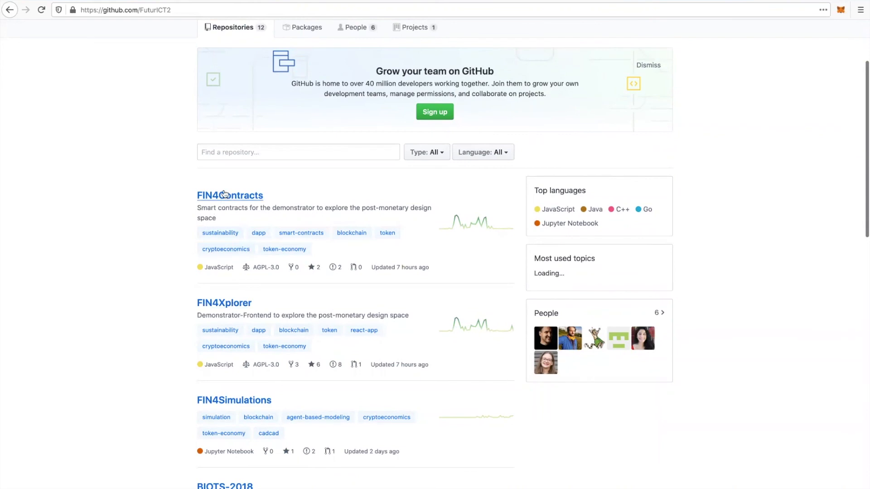
{"action": "scroll", "coordinate": [220, 309], "scroll_direction": "down", "scroll_amount": 1}
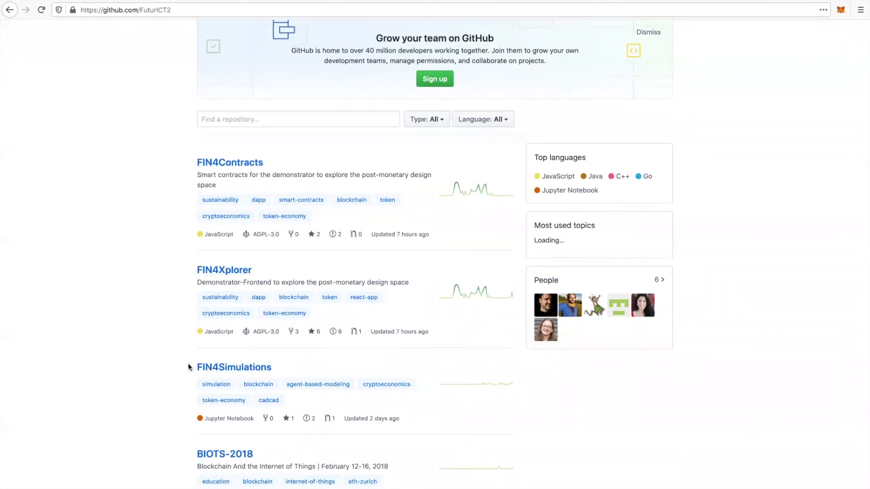
{"action": "scroll", "coordinate": [188, 367], "scroll_direction": "down", "scroll_amount": 9}
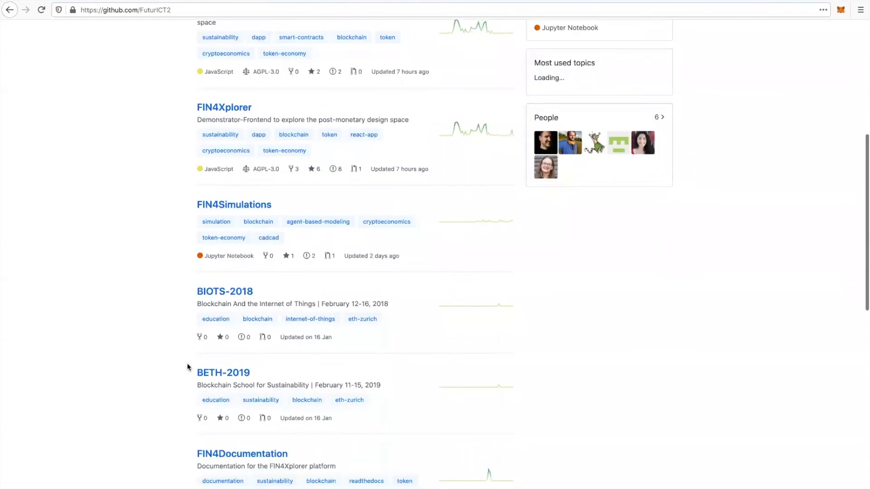
{"action": "scroll", "coordinate": [189, 367], "scroll_direction": "down", "scroll_amount": 4}
{"action": "key", "text": "Home"}
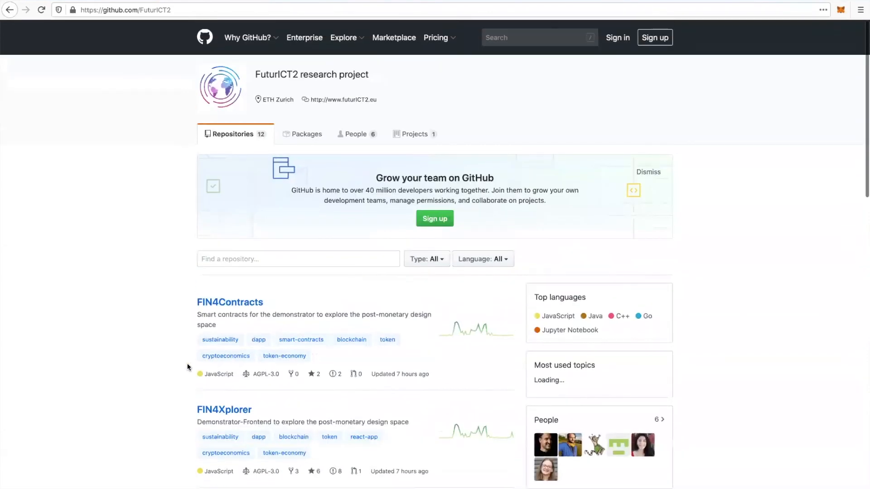